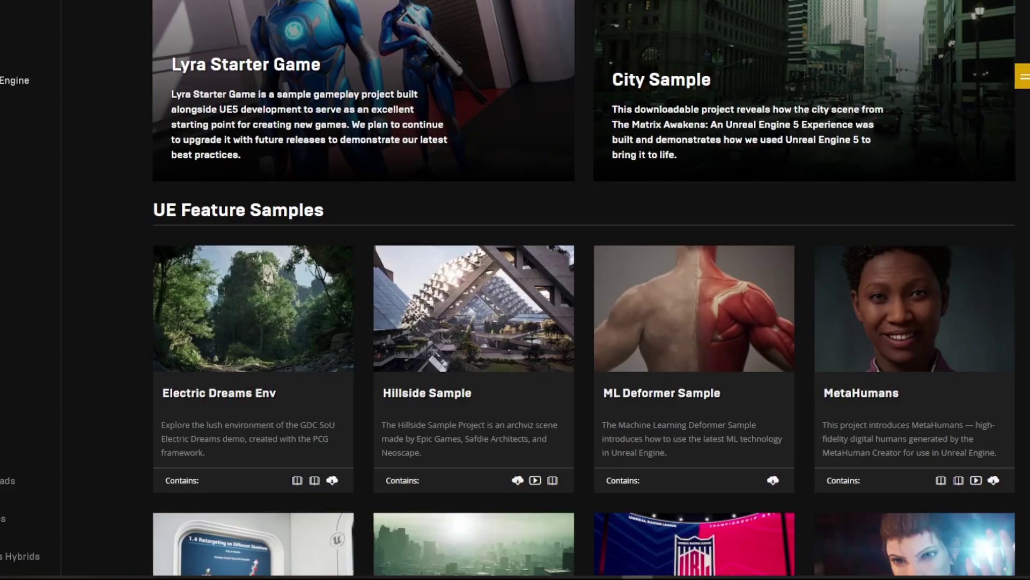
- Browse the Feature, Game and Legacy Samples on the Unreal Engine samples page
scroll(695, 219, down, 13)
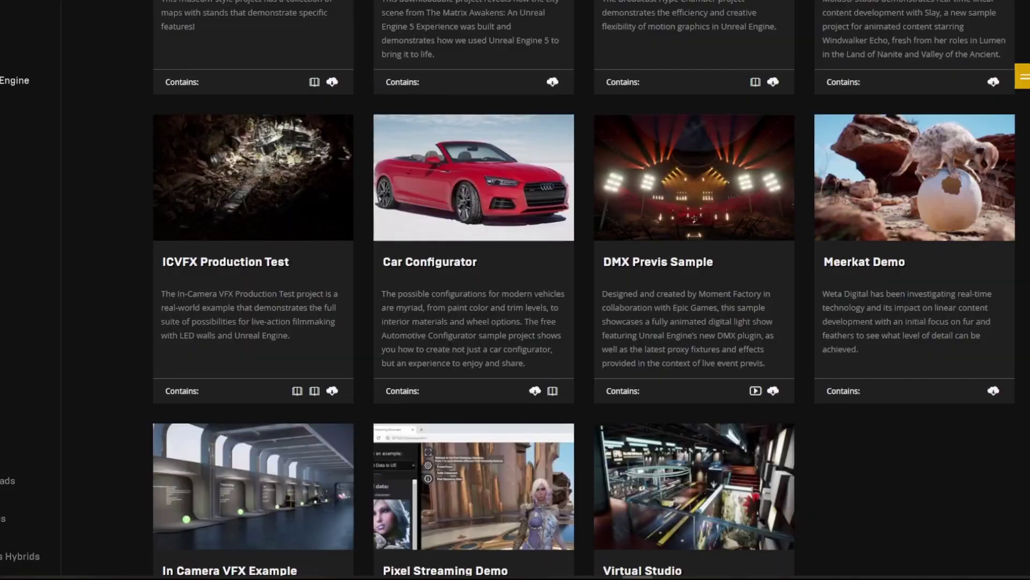
scroll(695, 219, down, 14)
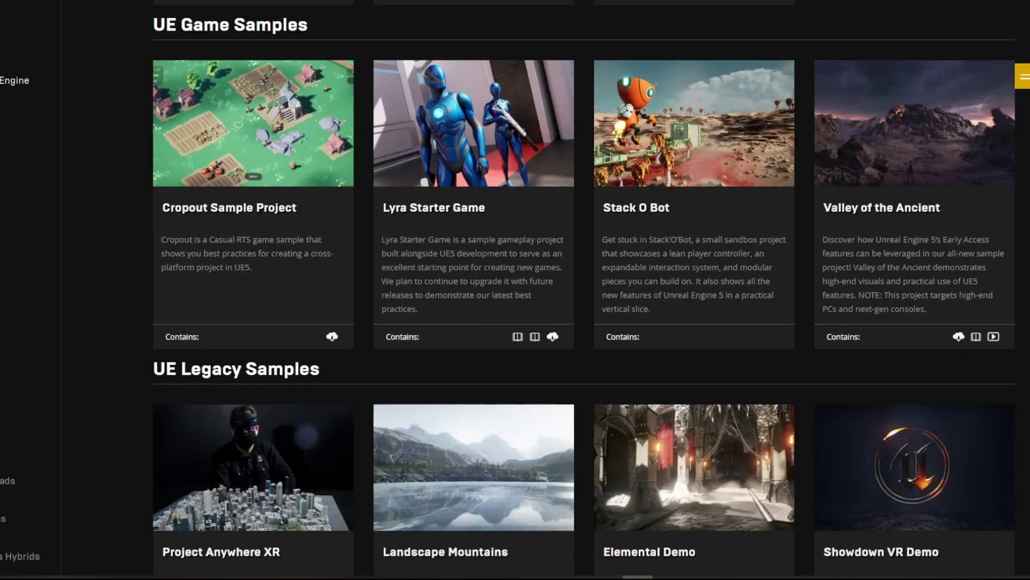
scroll(694, 219, down, 4)
scroll(694, 219, up, 11)
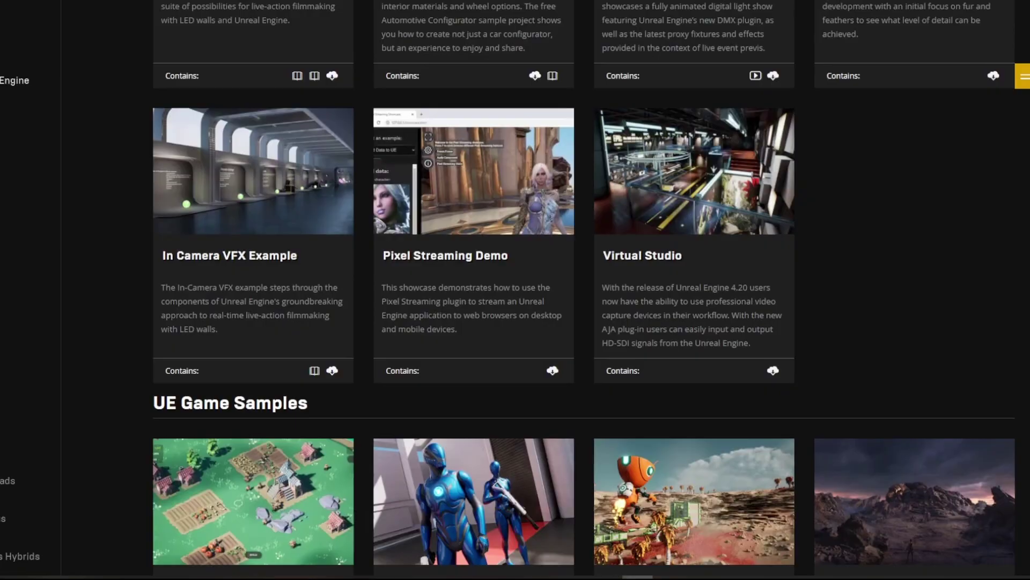
scroll(694, 219, up, 20)
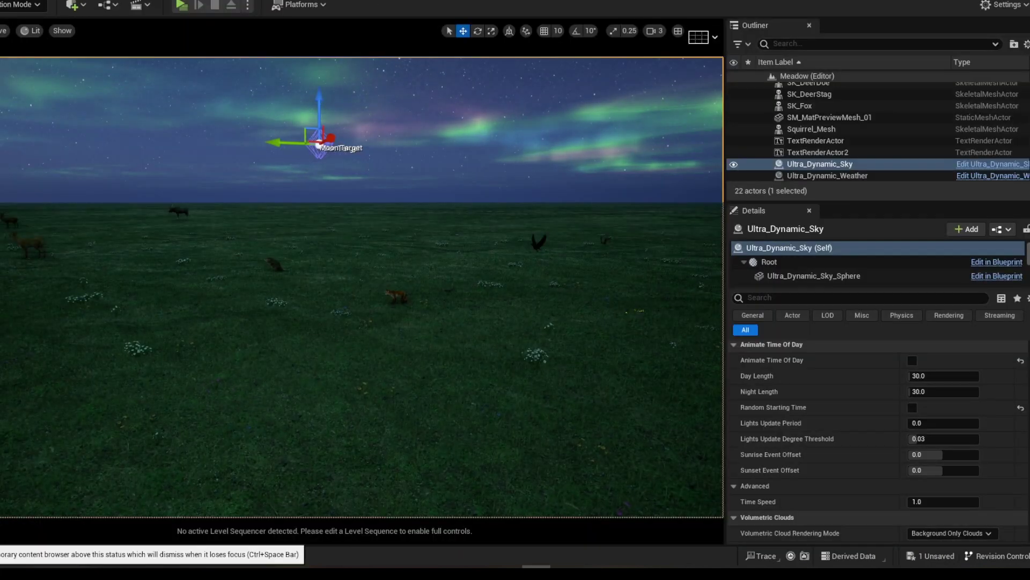
- Open the BP_Firefly blueprint from the project's Blueprints content
click(22, 556)
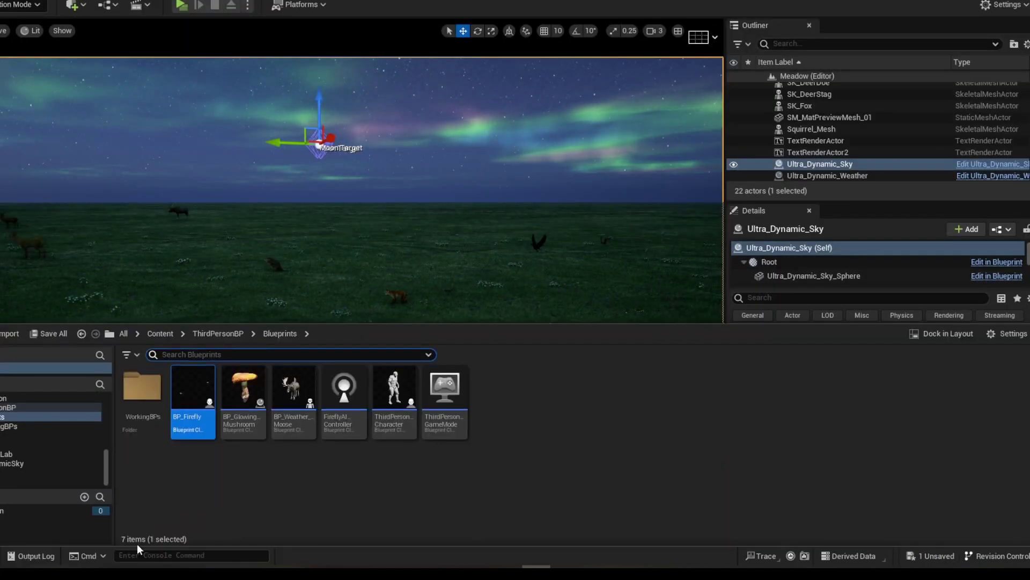
click(194, 488)
click(206, 397)
double_click(207, 398)
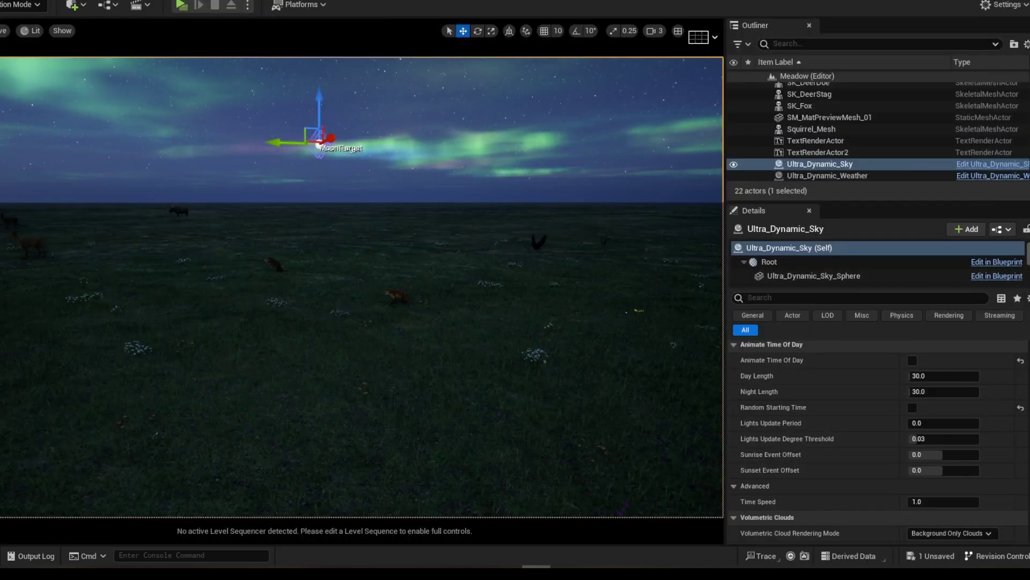
- Review FireflyAIController's Viewport and Construction Script tabs, then save all changes
key(ctrl+space)
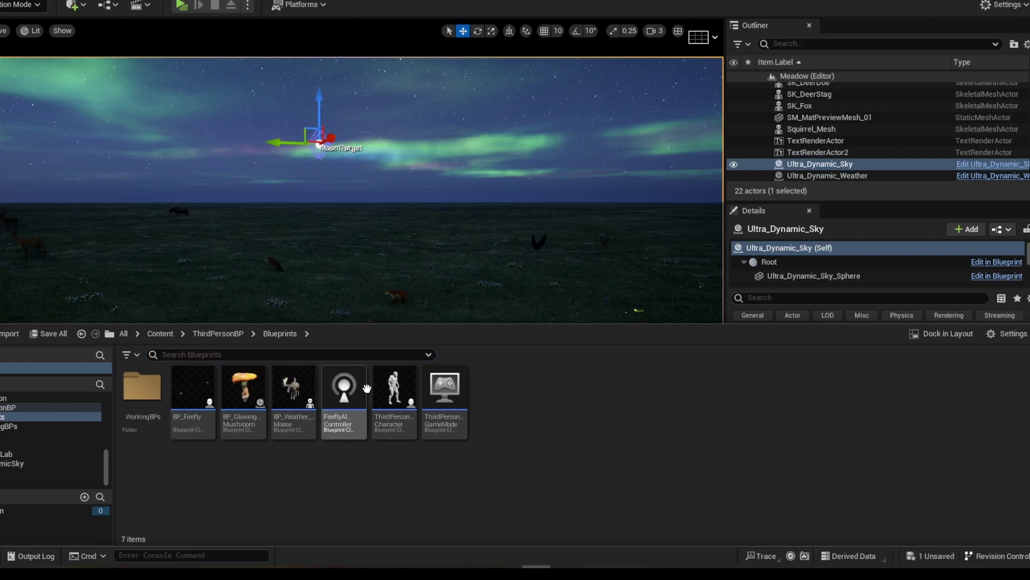
double_click(352, 396)
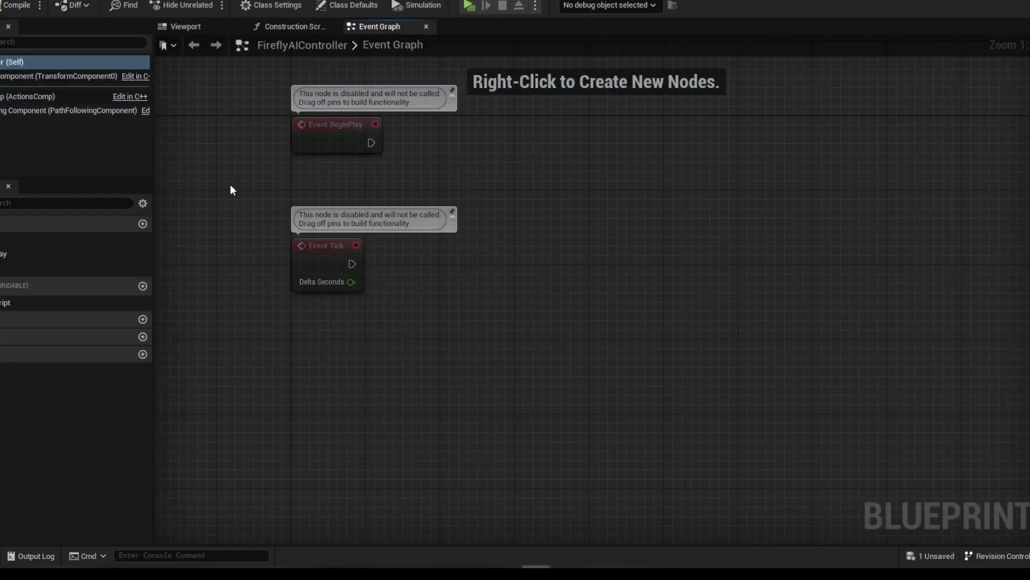
click(188, 26)
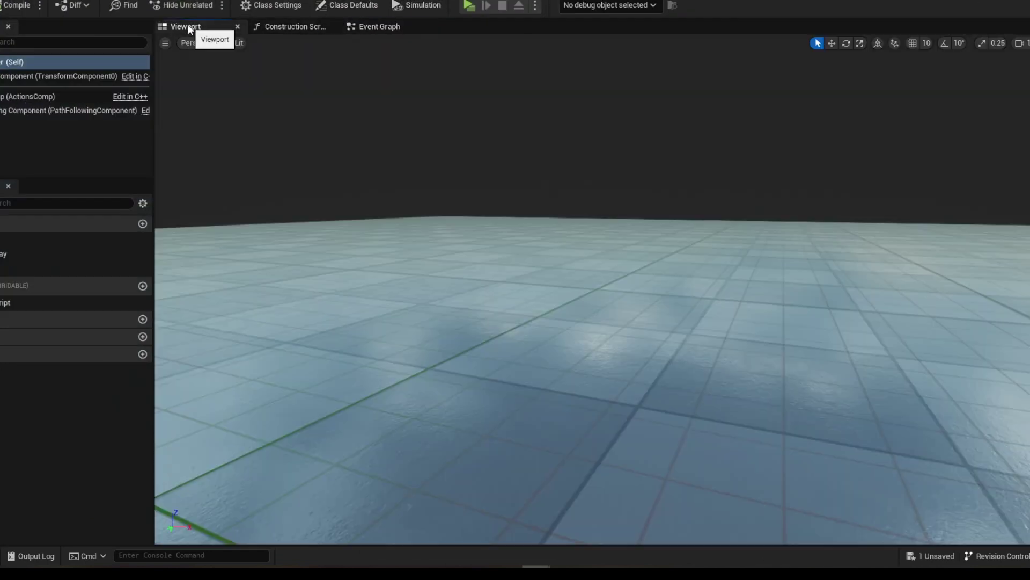
click(289, 25)
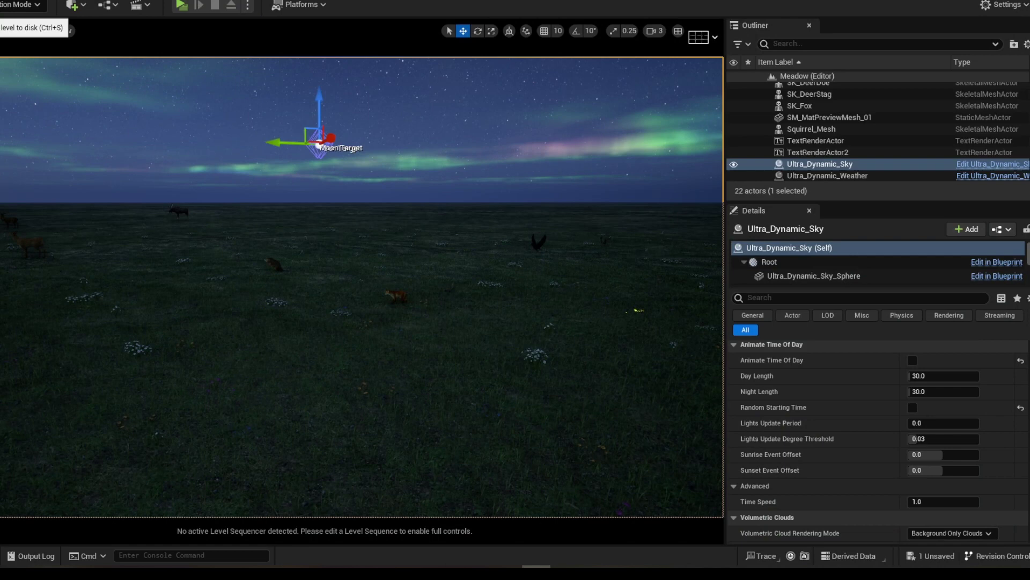
click(1, 19)
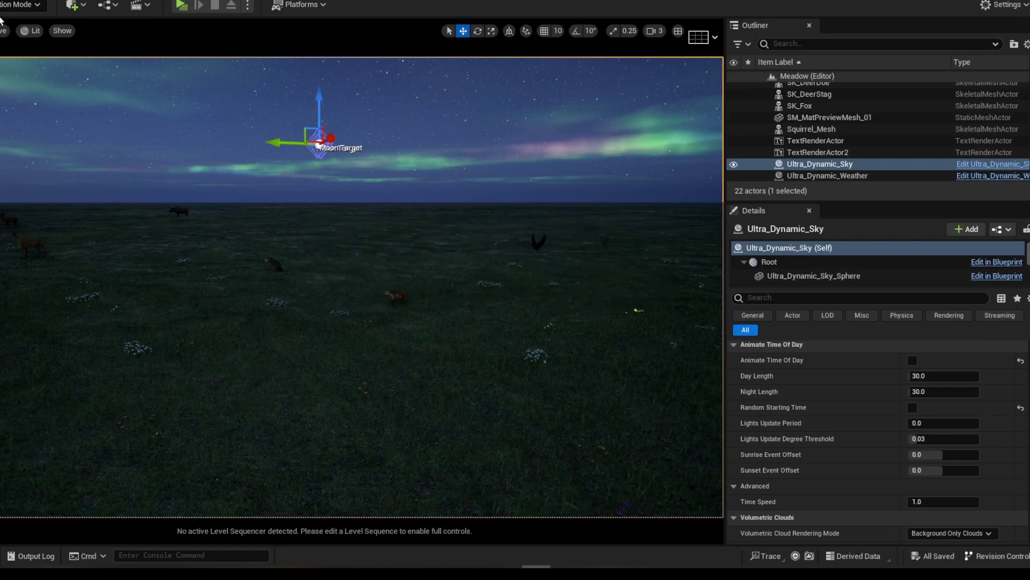
- Play the Meadow level, then read ChatGPT's answers on emissive materials, mushroom blueprint and sphere collision
click(181, 4)
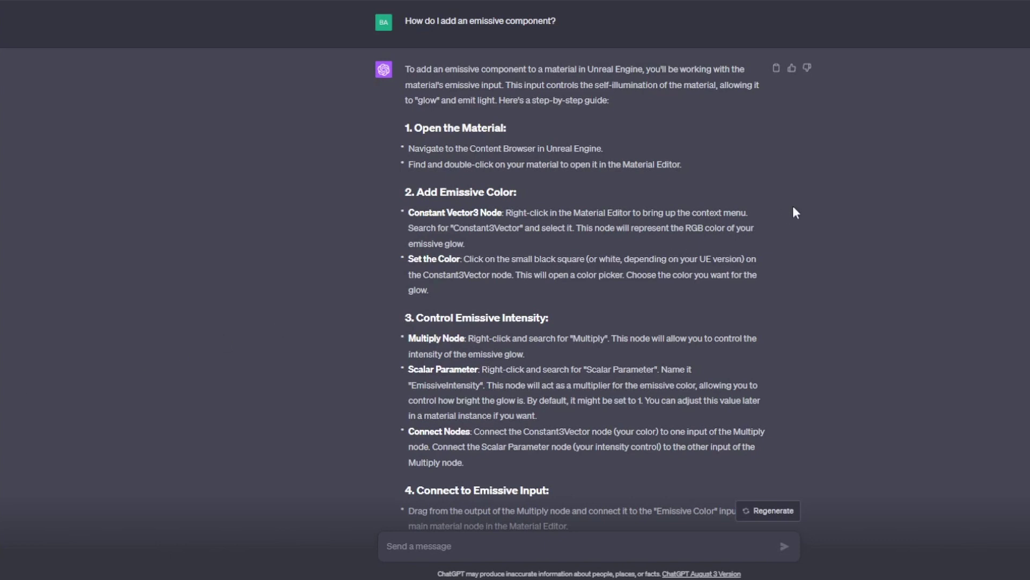
scroll(793, 206, down, 3)
scroll(794, 209, down, 10)
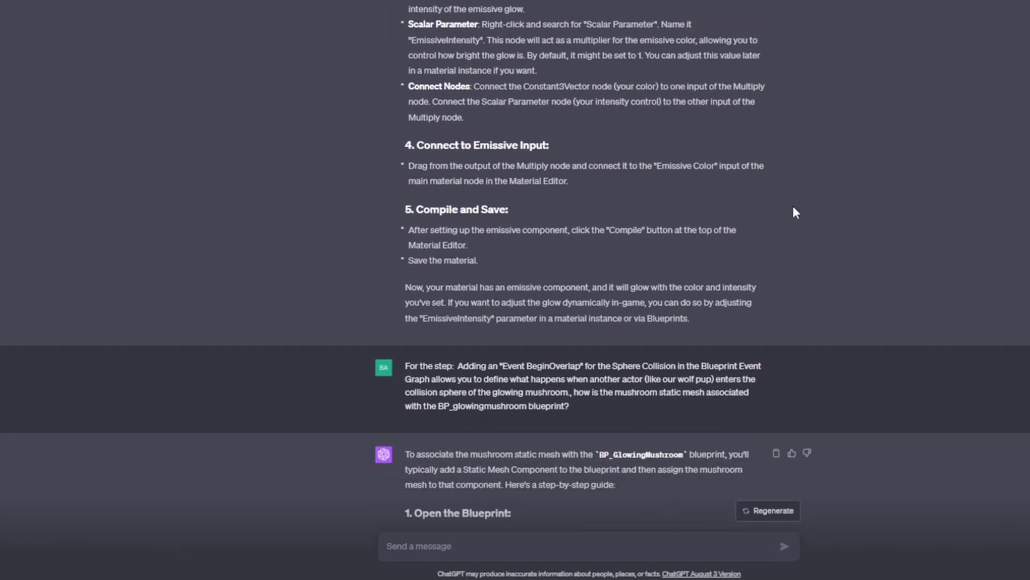
scroll(794, 207, down, 8)
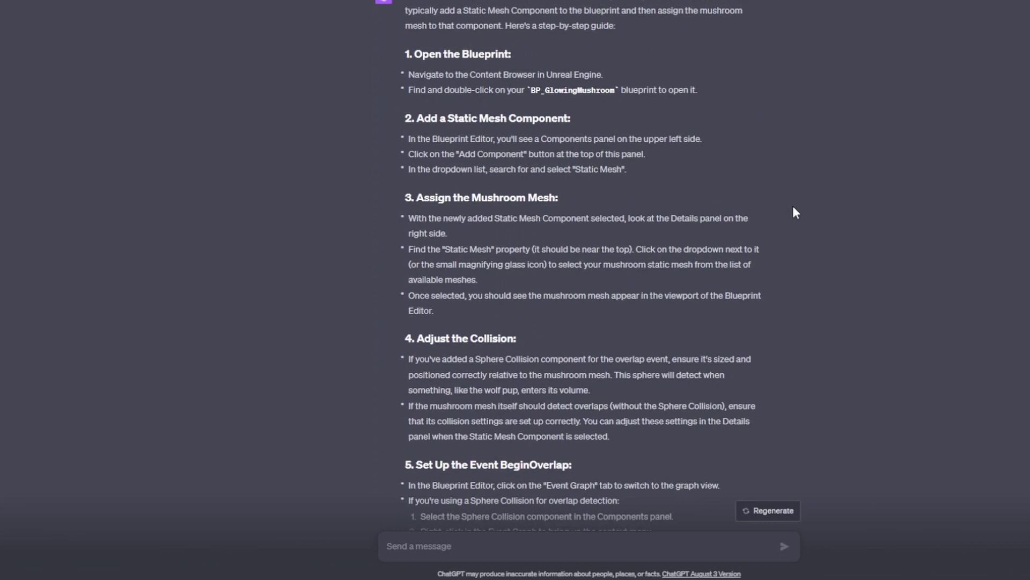
scroll(794, 210, down, 9)
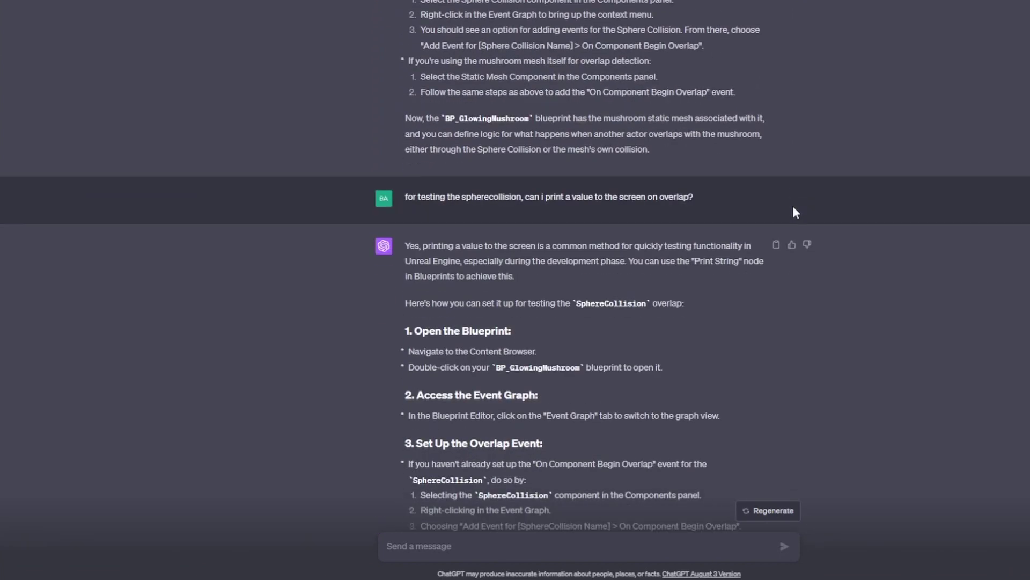
scroll(794, 209, down, 10)
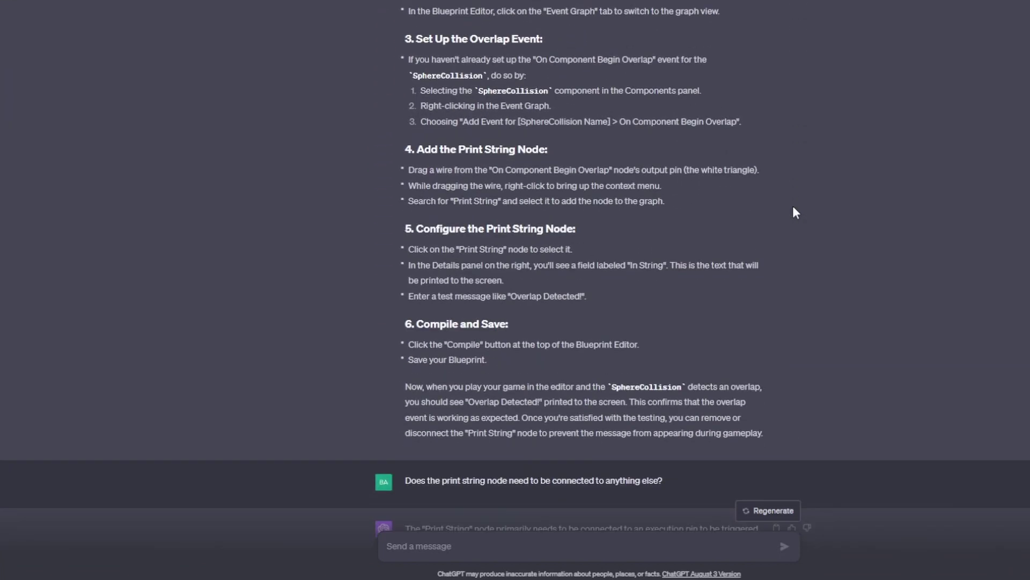
scroll(795, 210, down, 9)
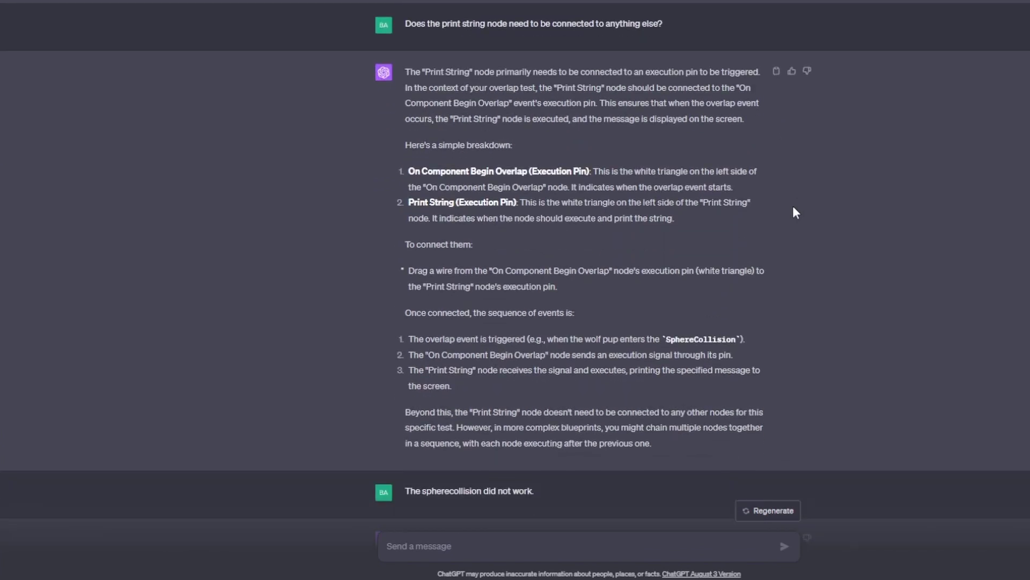
scroll(794, 211, down, 10)
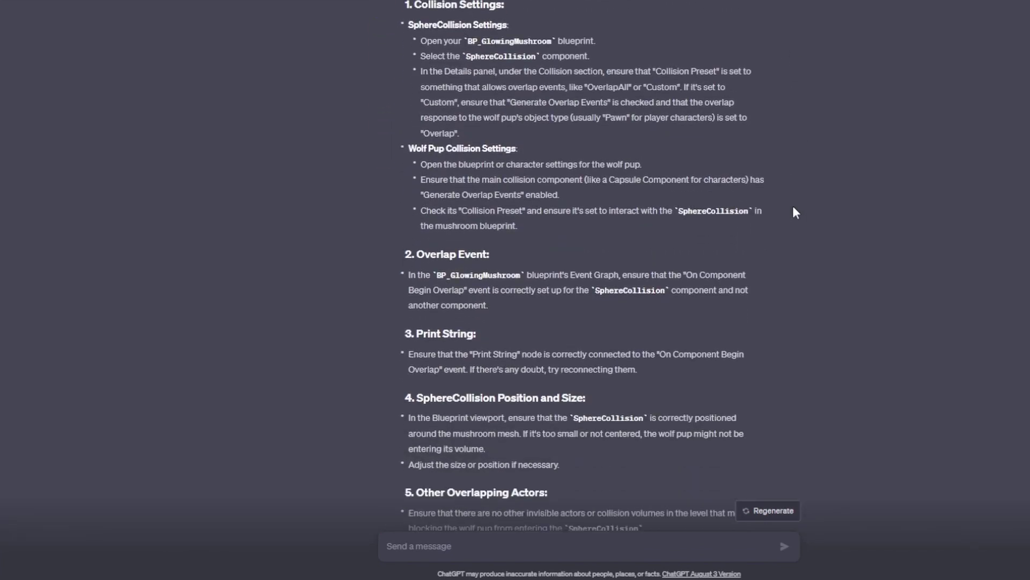
scroll(793, 207, down, 10)
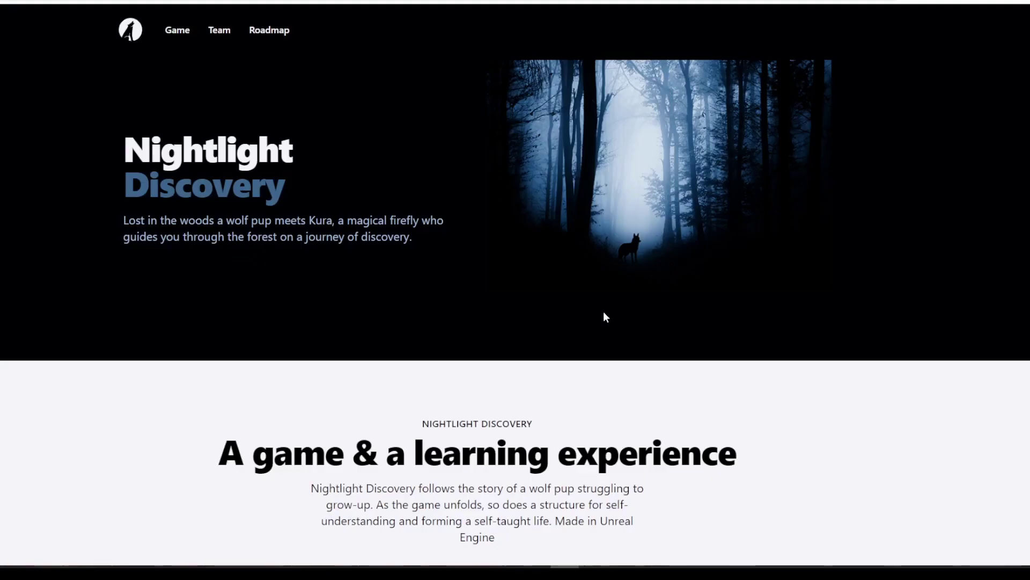
- Scroll the Nightlight Discovery page past the Team and long-term vision sections to the FAQ
scroll(603, 311, down, 12)
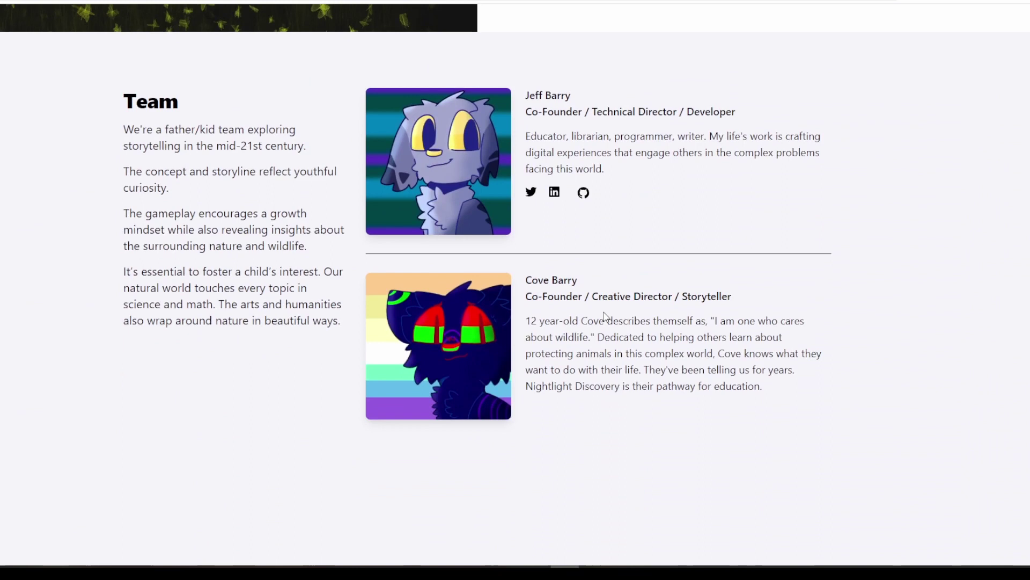
scroll(603, 317, down, 15)
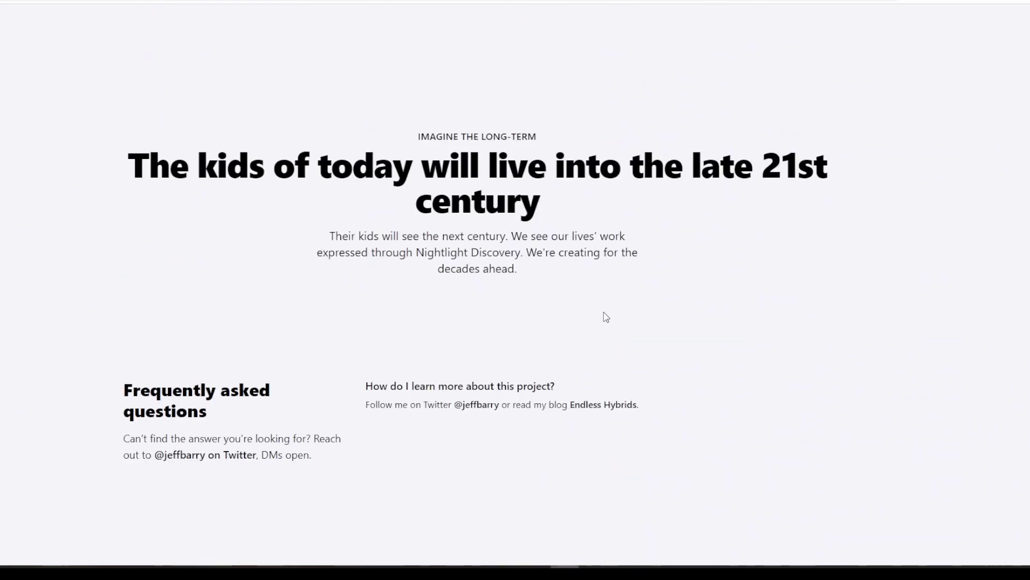
scroll(606, 317, up, 1)
scroll(606, 317, down, 1)
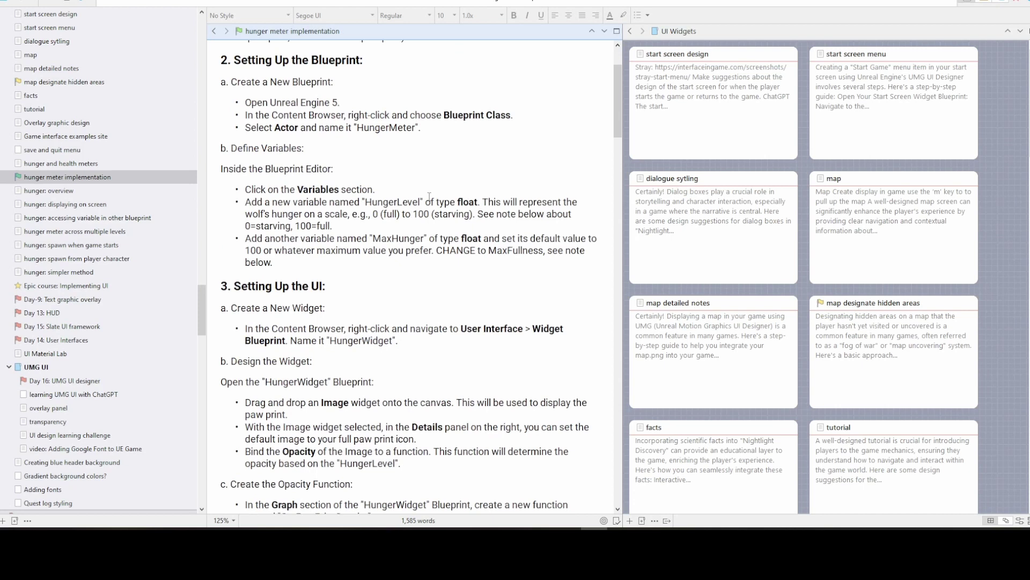
- Show the UI Widgets folder in Scrivener as one full-width corkboard of index cards
scroll(123, 151, up, 4)
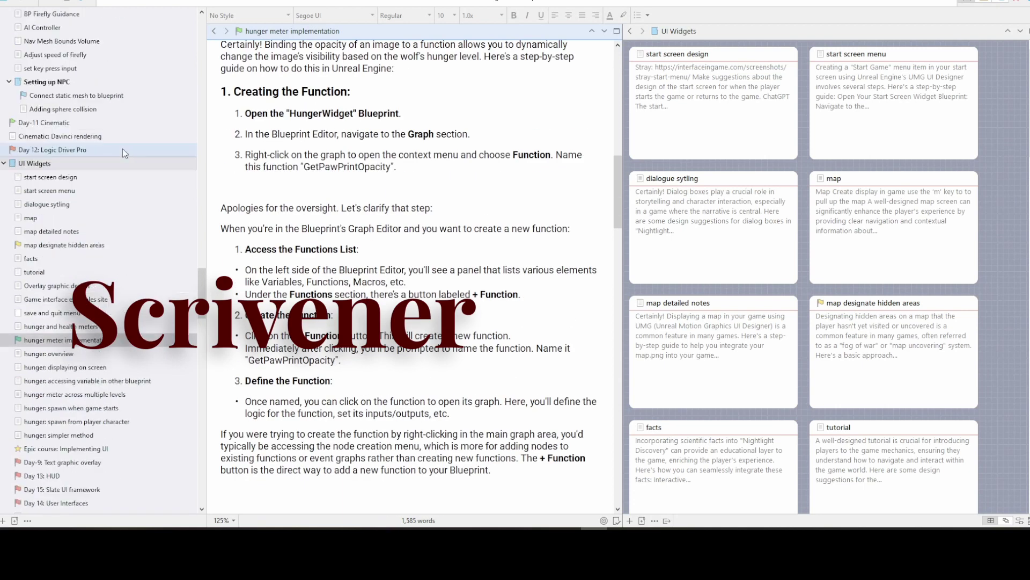
click(29, 166)
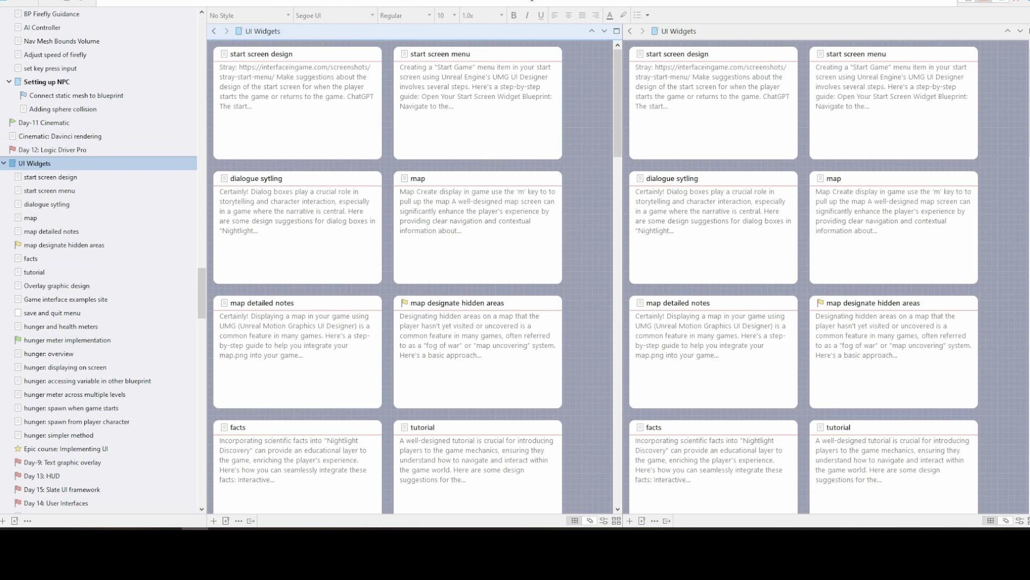
click(1028, 31)
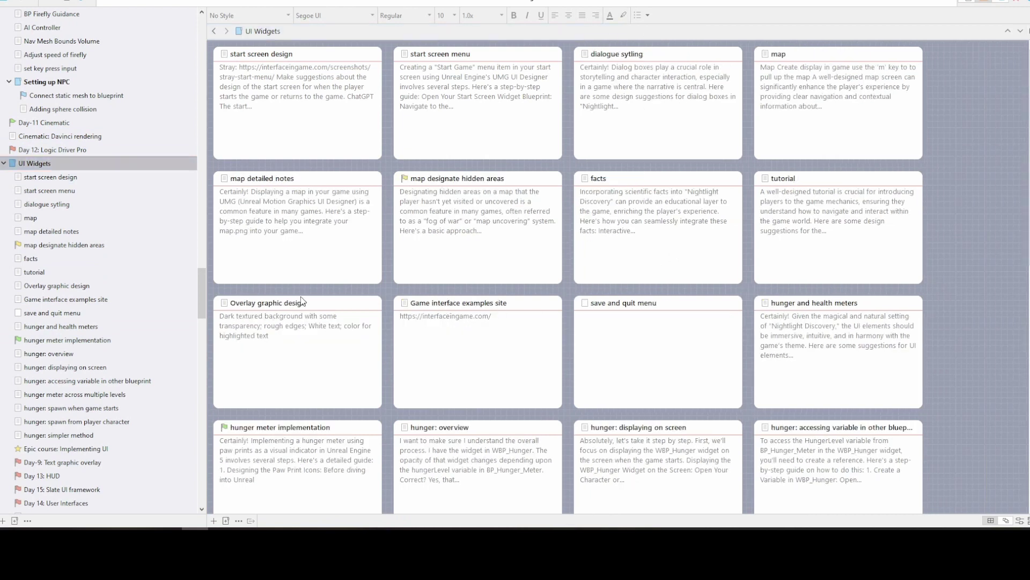